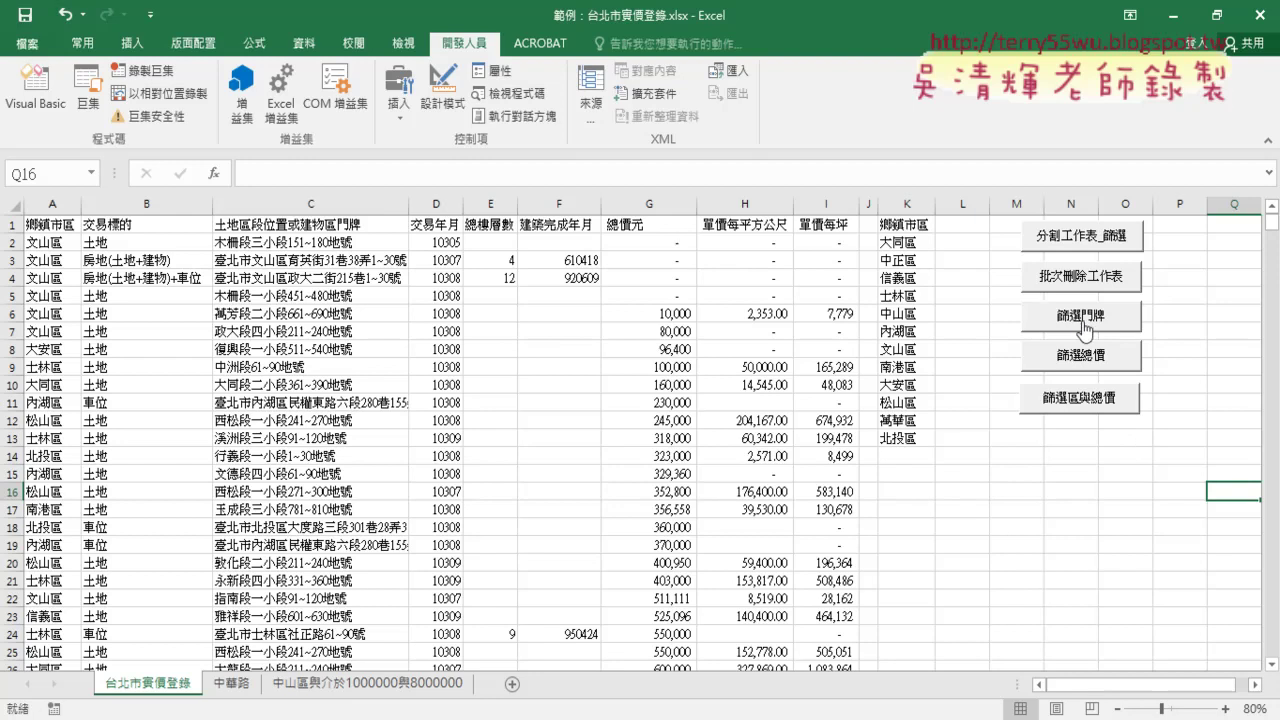
# Run the 篩選門牌 address filter with the keyword 中華路, entered via Zhuyin input.
pyautogui.click(1080, 322)
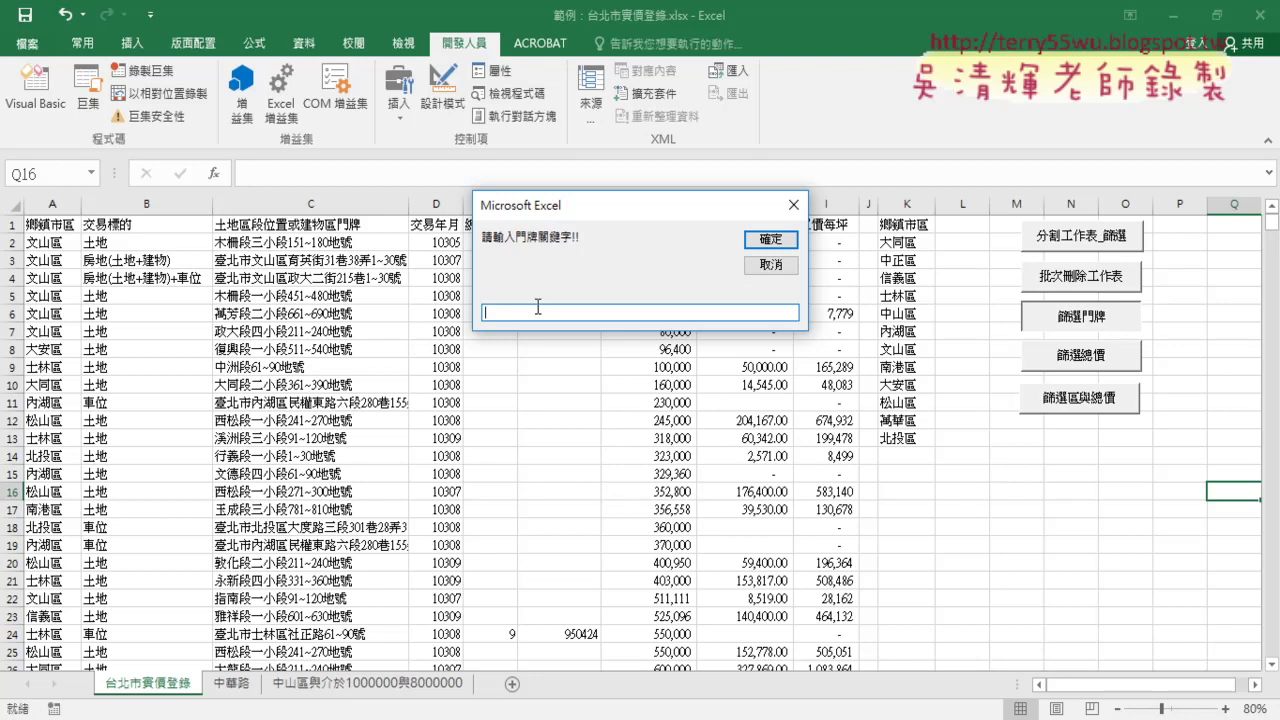
pyautogui.write('ㄓㄨ')
pyautogui.write('ㄥ')
pyautogui.press('space')
pyautogui.write('ㄏㄨ')
pyautogui.write('ㄚˊㄌ')
pyautogui.write('ㄨˋ')
pyautogui.press('Return')
pyautogui.click(770, 240)
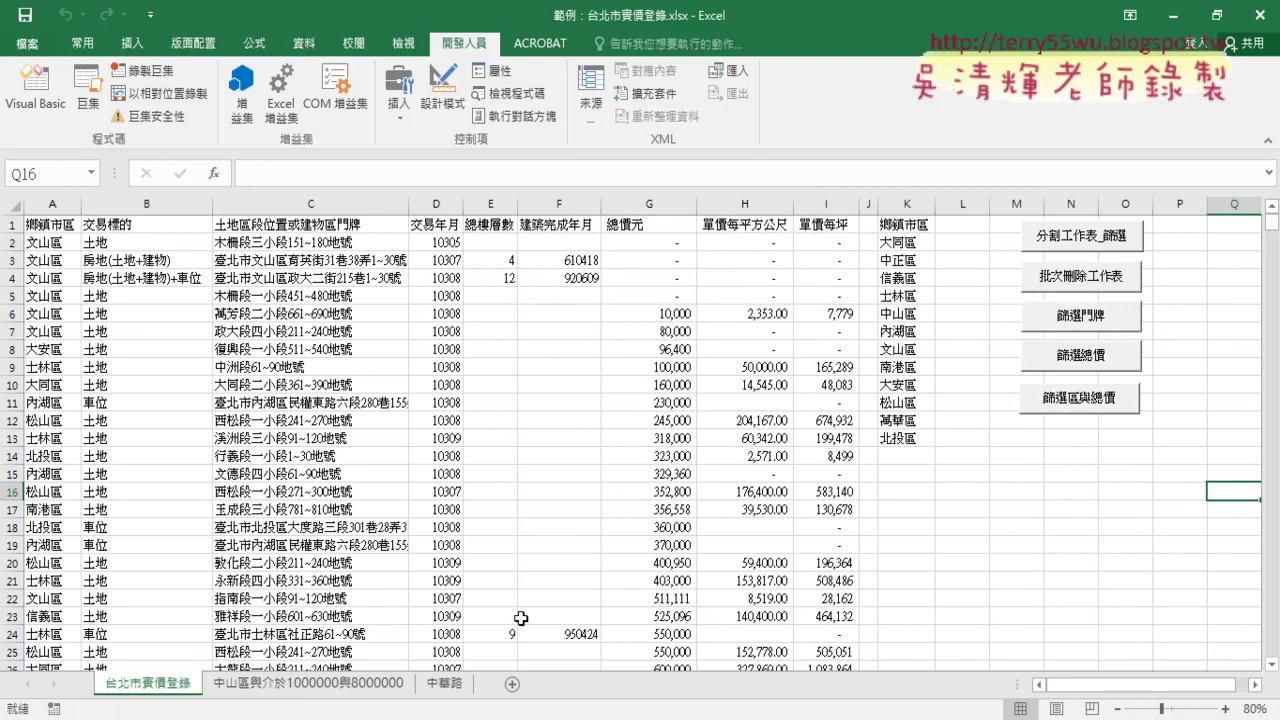
# Open the 中華路 sheet and select column G to check the total-price figures.
pyautogui.click(441, 686)
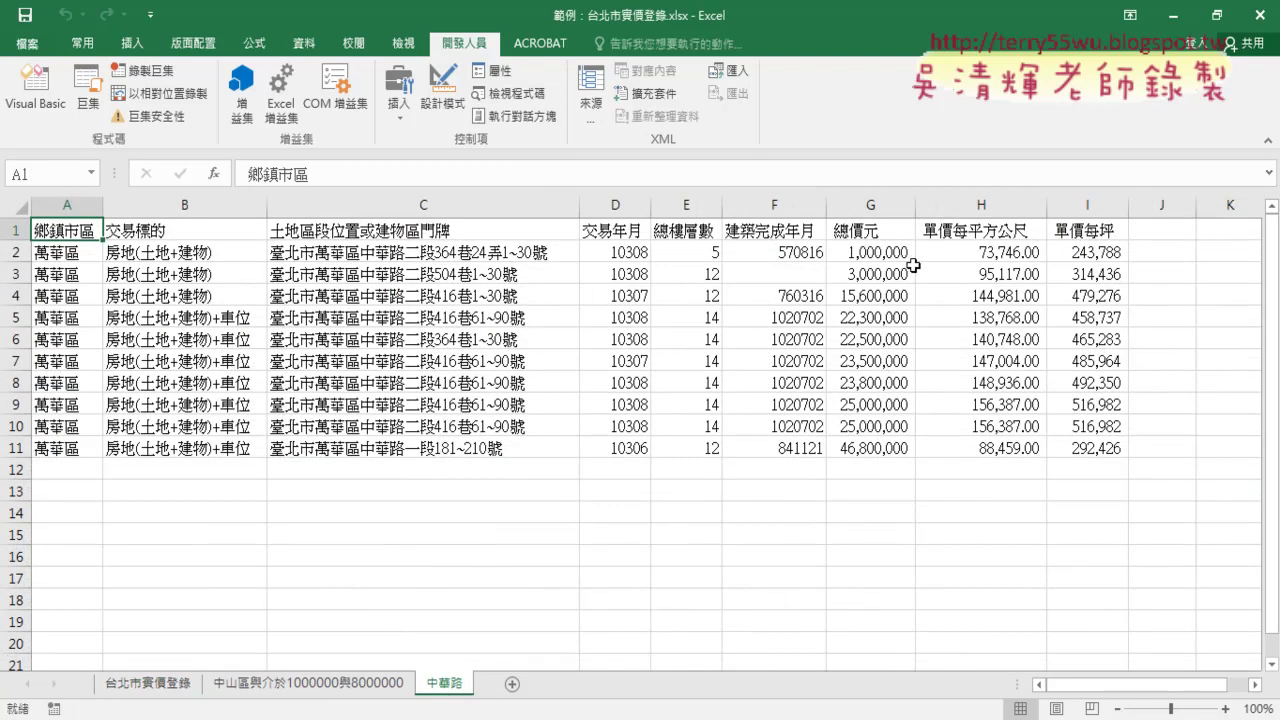
pyautogui.click(865, 207)
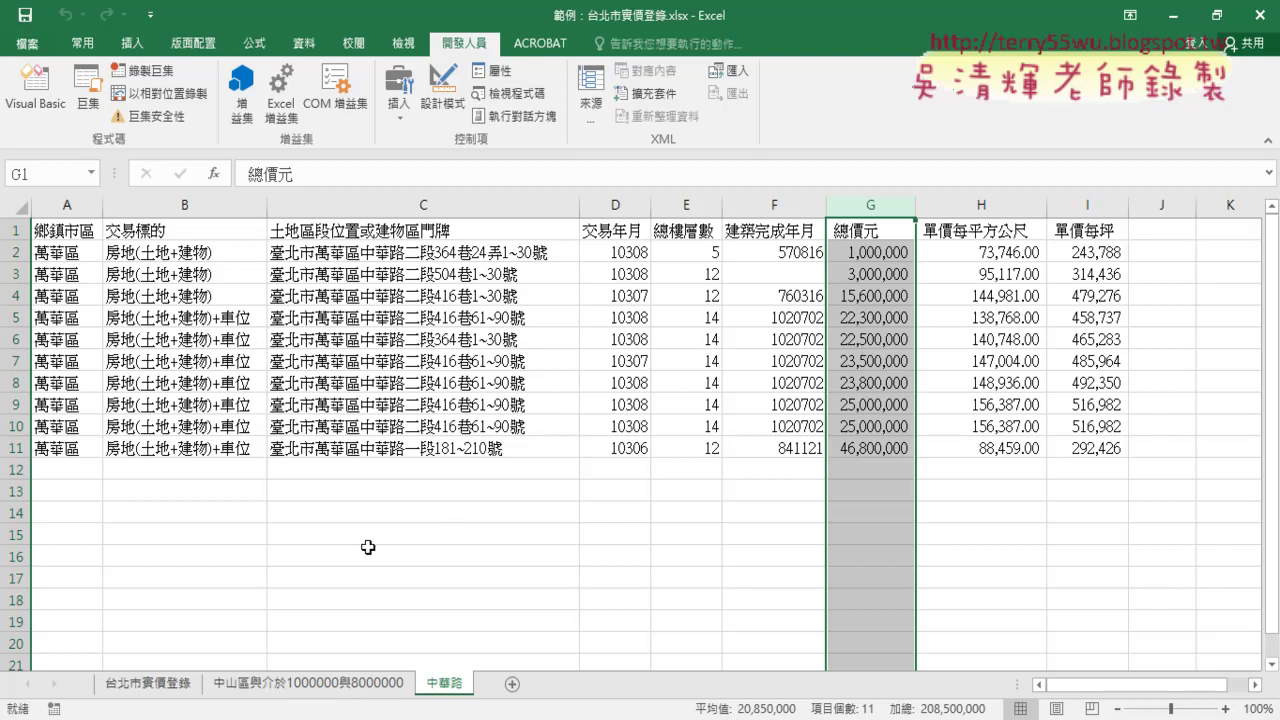
# From the 台北市實價登錄 sheet, open the 篩選門牌 button's assigned macro code via Assign Macro > Edit.
pyautogui.click(36, 88)
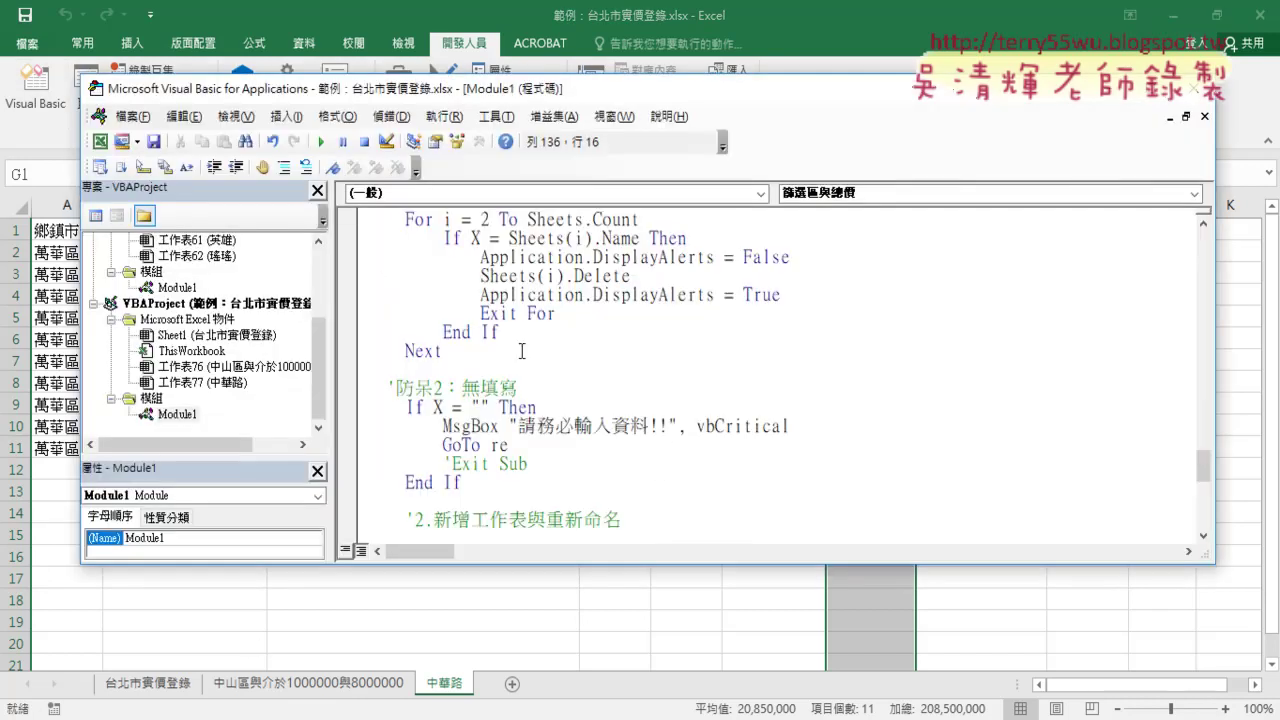
pyautogui.click(1139, 88)
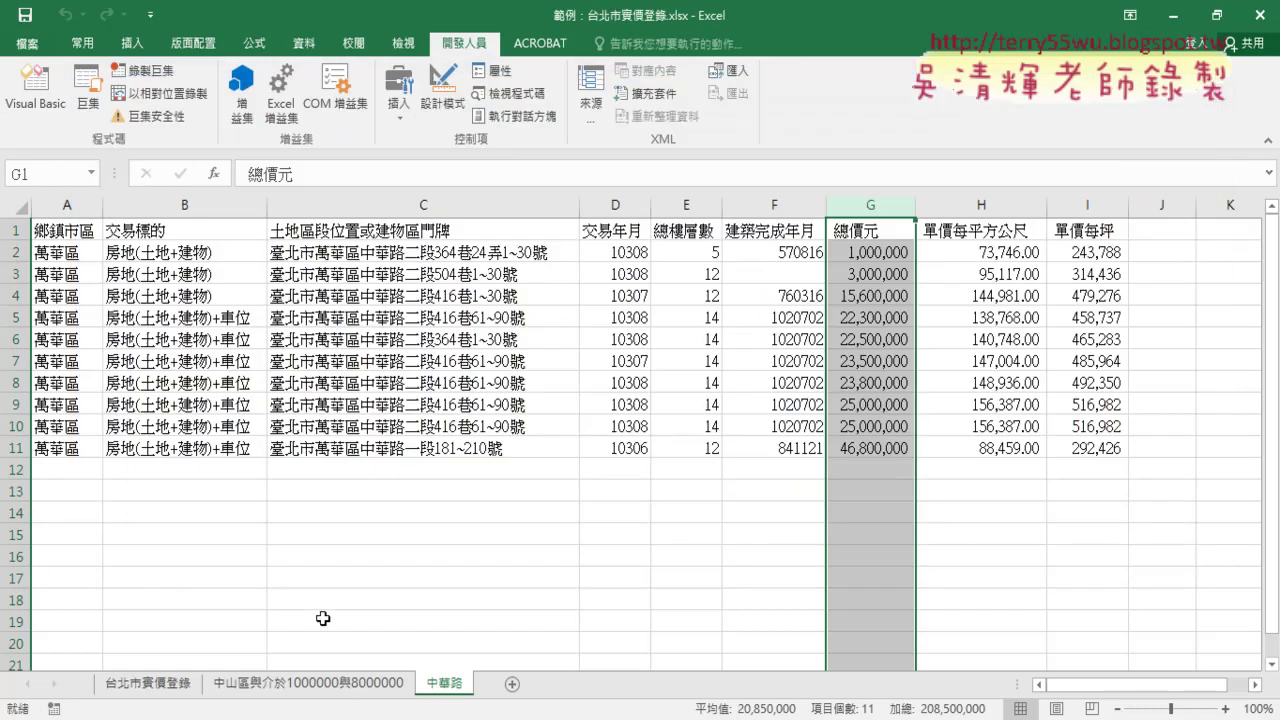
pyautogui.click(160, 684)
pyautogui.rightClick(1064, 336)
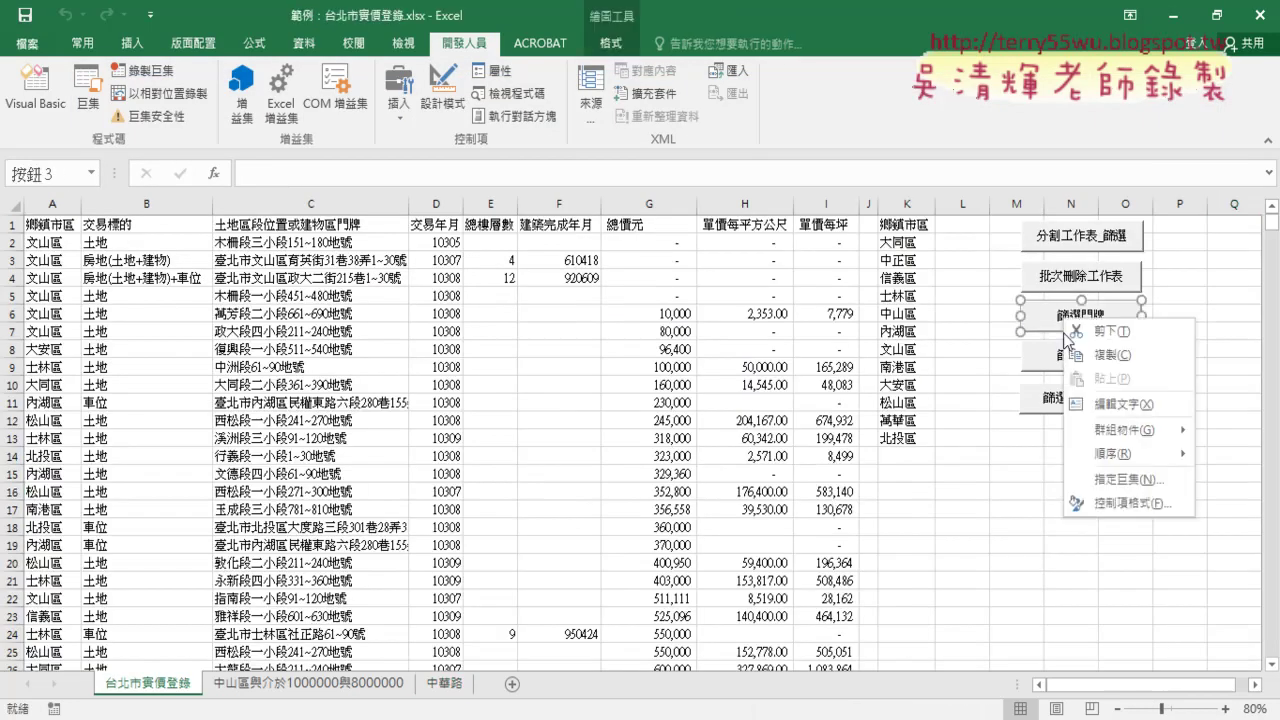
pyautogui.click(1127, 479)
pyautogui.click(1232, 339)
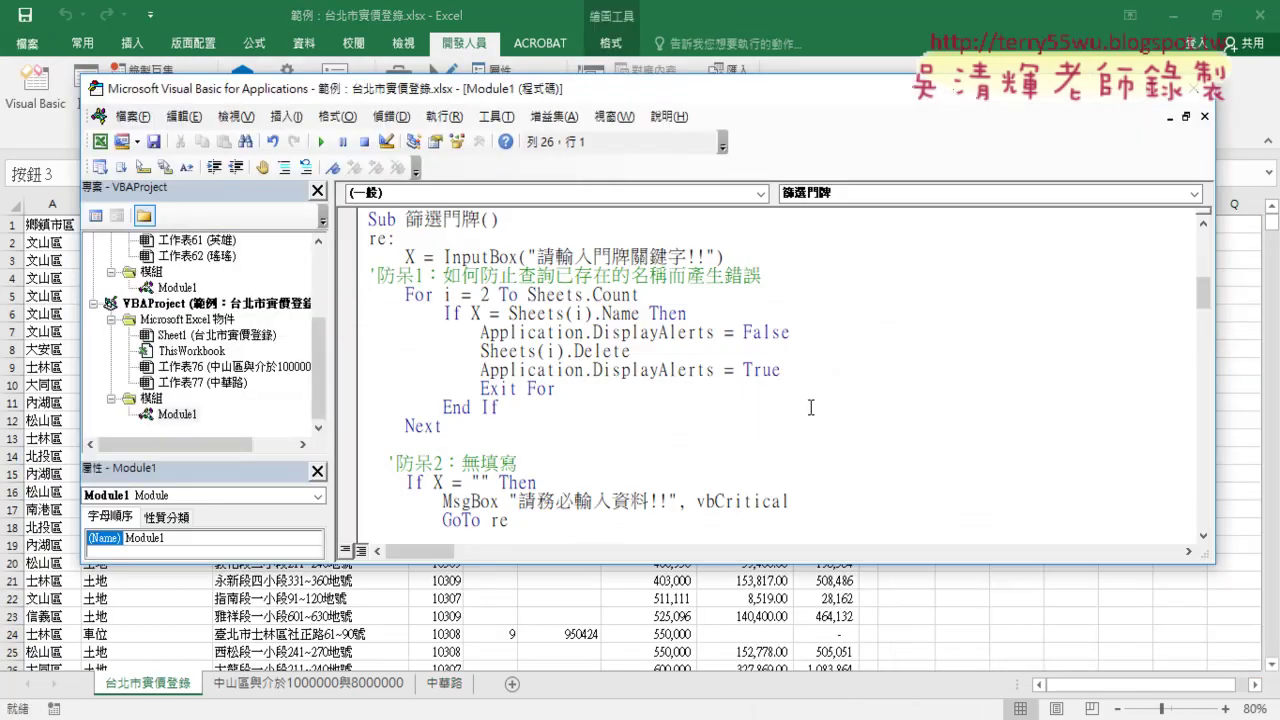
# Read through the filter macro's code, highlighting Range("A1").CurrentRegion, then return to Excel.
pyautogui.scroll(-3, 811, 407)
pyautogui.scroll(-2, 811, 407)
pyautogui.moveTo(930, 388); pyautogui.dragTo(800, 388)
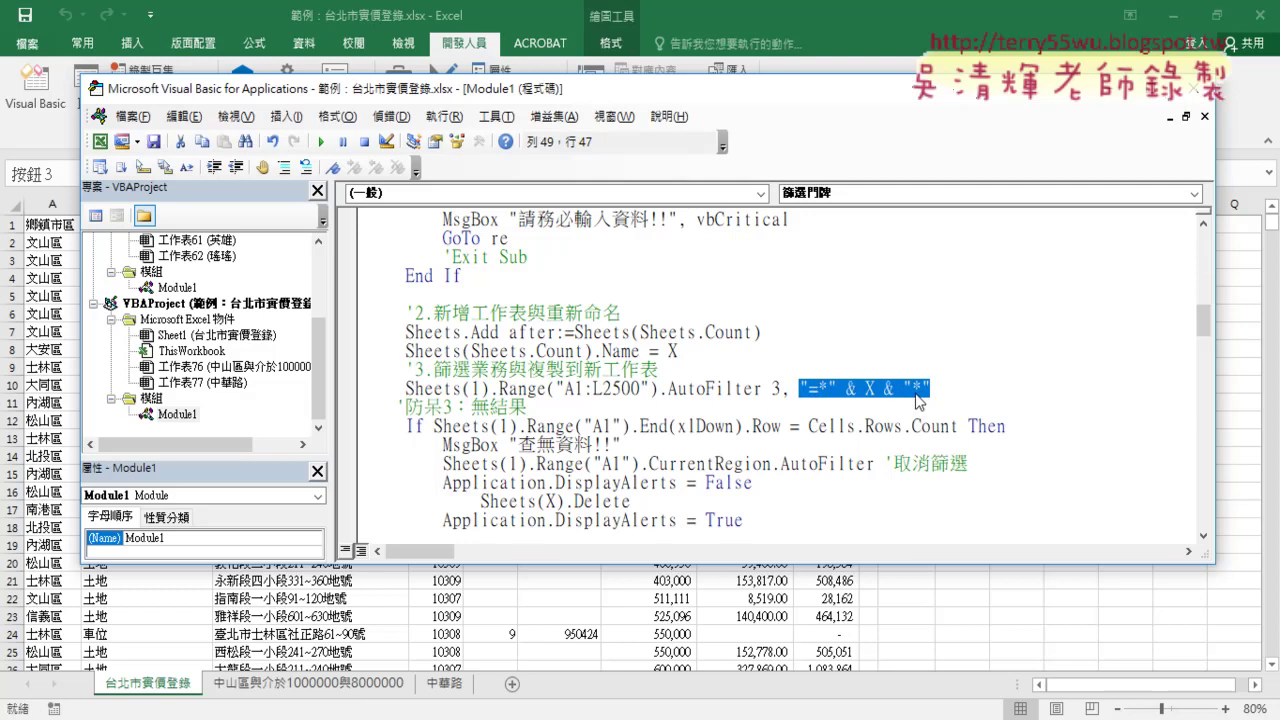
pyautogui.scroll(-2, 915, 393)
pyautogui.scroll(-1, 915, 393)
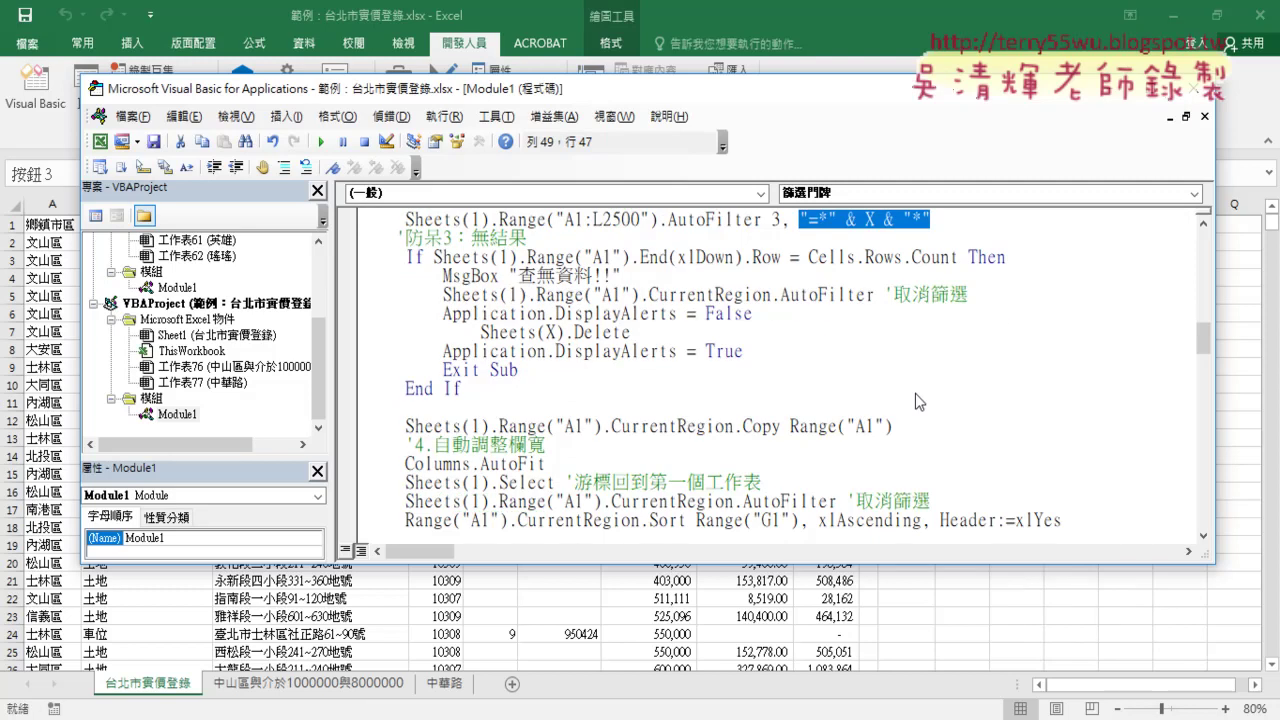
pyautogui.moveTo(734, 427); pyautogui.dragTo(499, 427)
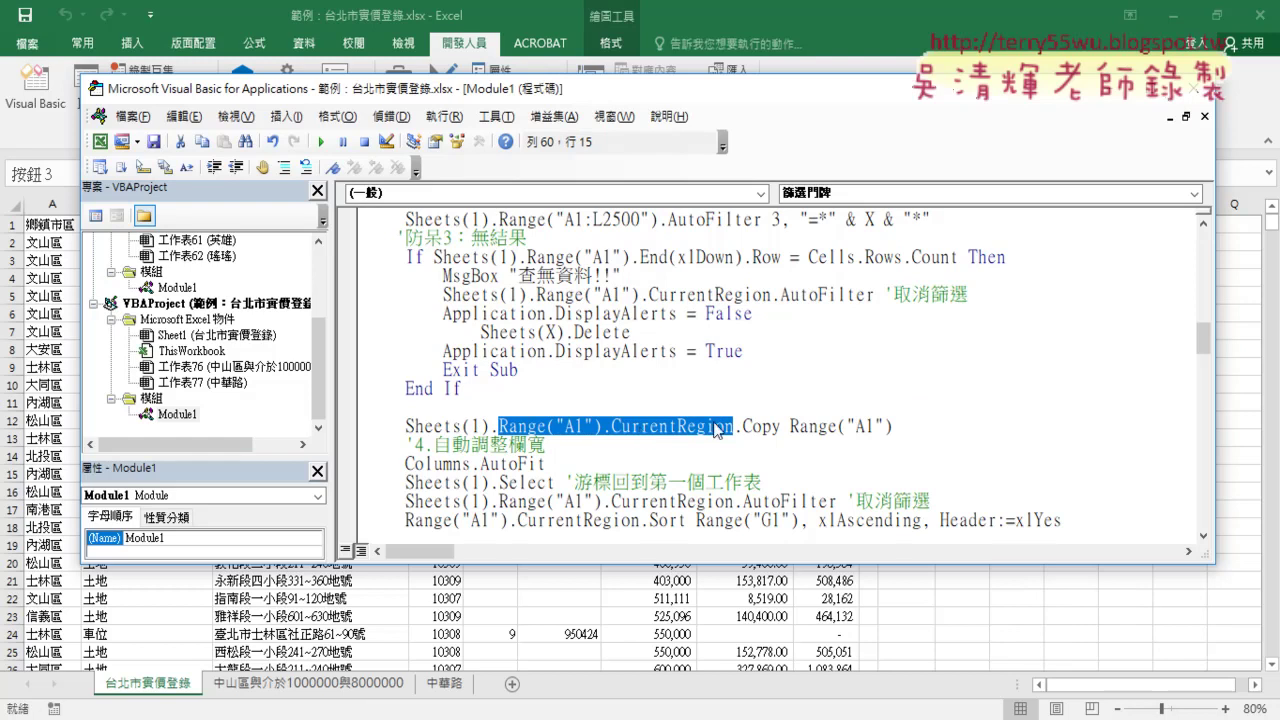
pyautogui.scroll(-3, 730, 430)
pyautogui.moveTo(1062, 351); pyautogui.dragTo(388, 351)
pyautogui.hotkey('alt', 'F11')
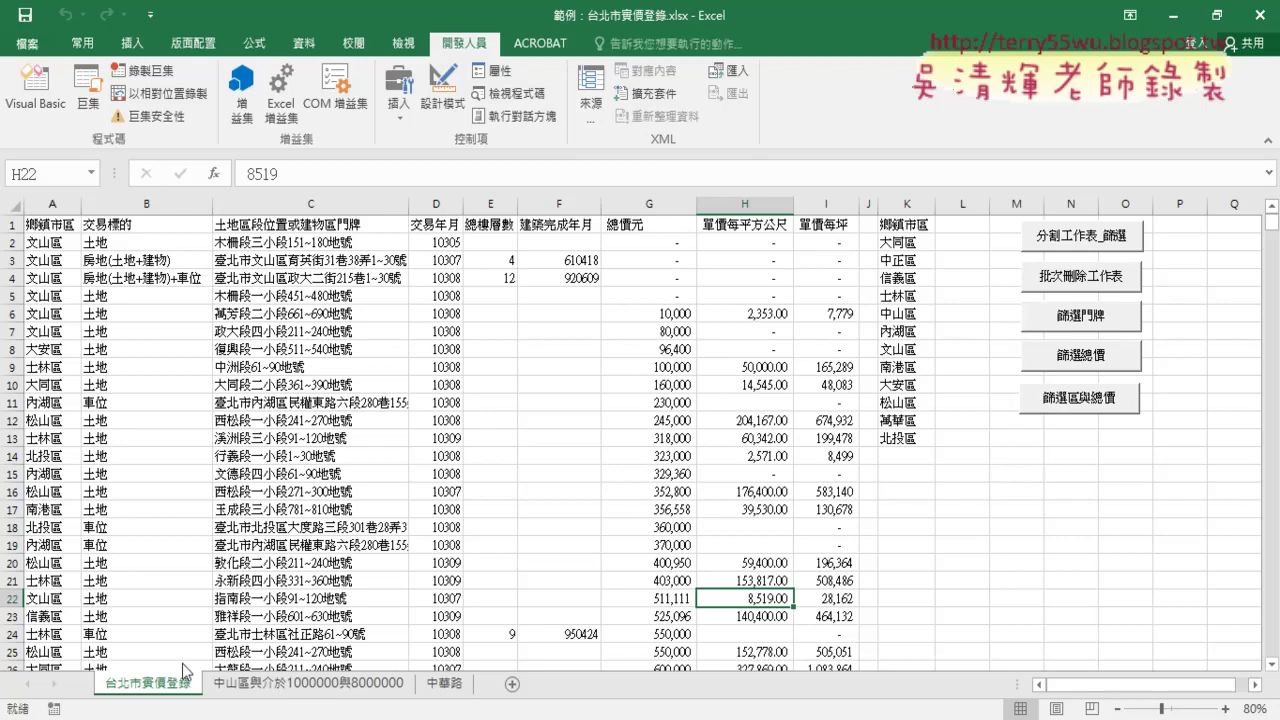
# Run the 篩選總價 filter with a lower bound of 1000000 and an upper bound of 5000000.
pyautogui.click(1071, 357)
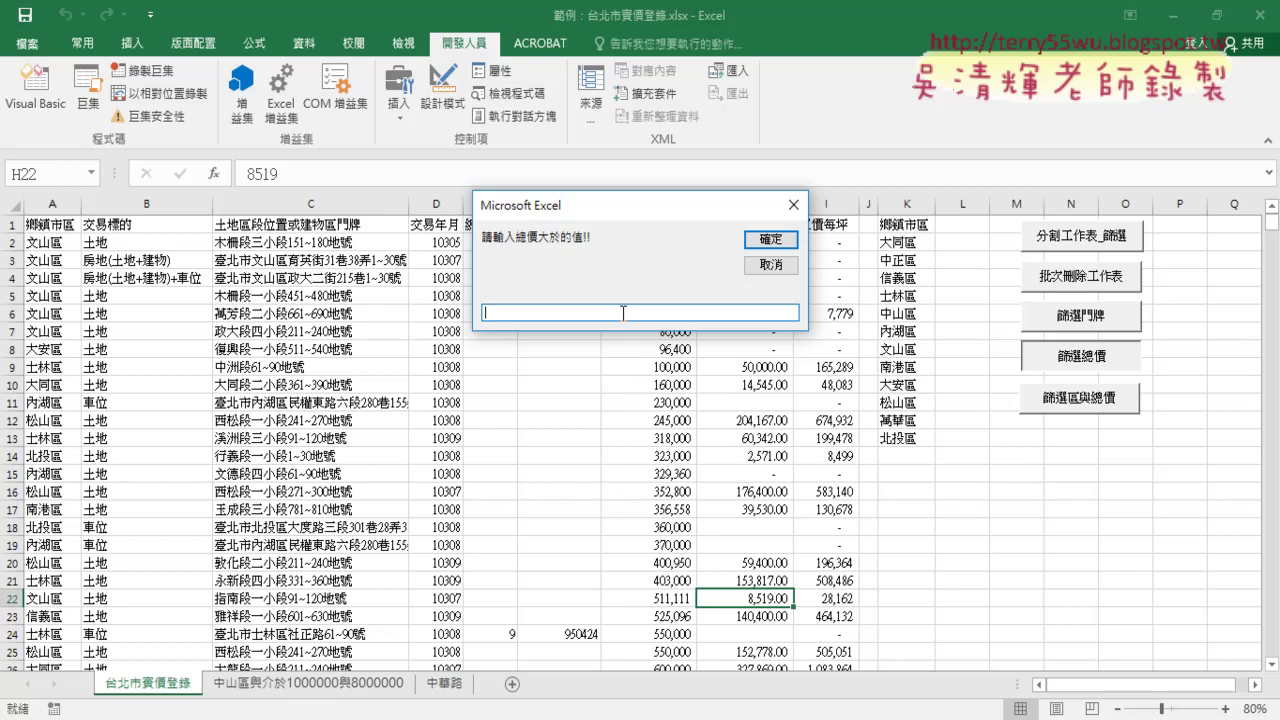
pyautogui.write('100000')
pyautogui.write('0')
pyautogui.press('Return')
pyautogui.write('5000')
pyautogui.write('000')
pyautogui.click(772, 241)
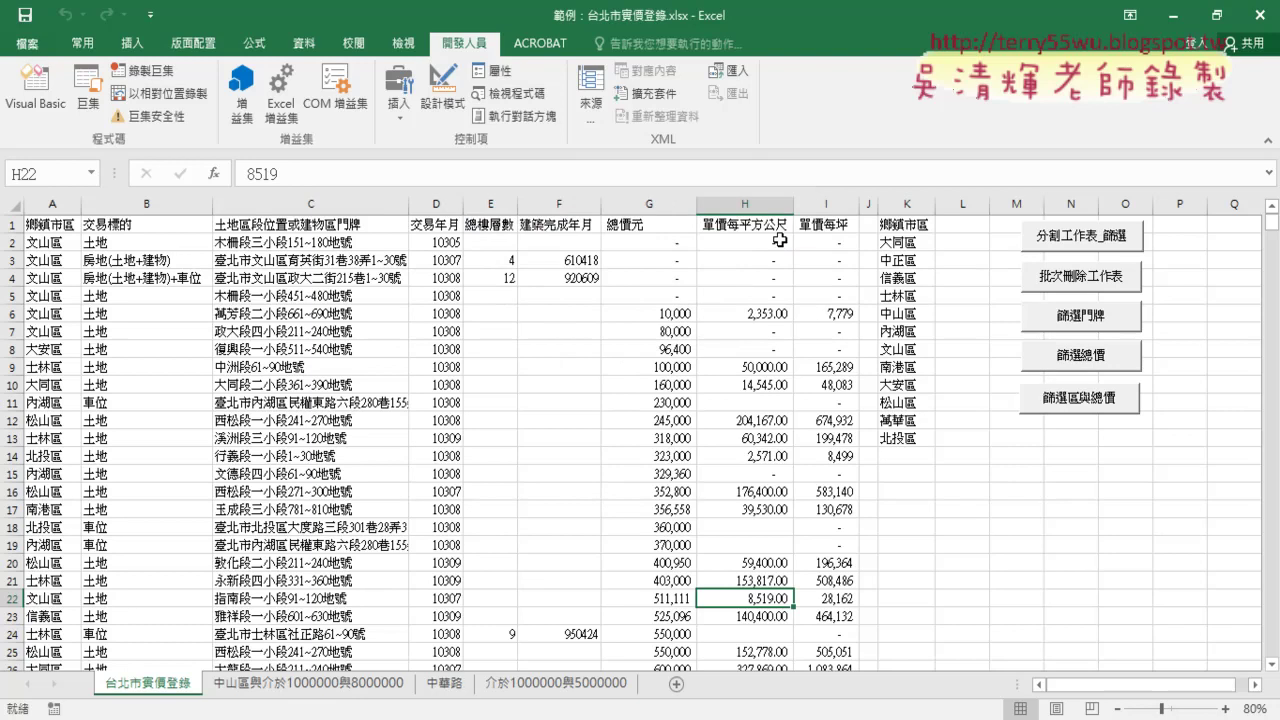
# Open the 介於1000000與5000000 sheet and inspect the first records' dates and total prices.
pyautogui.click(545, 684)
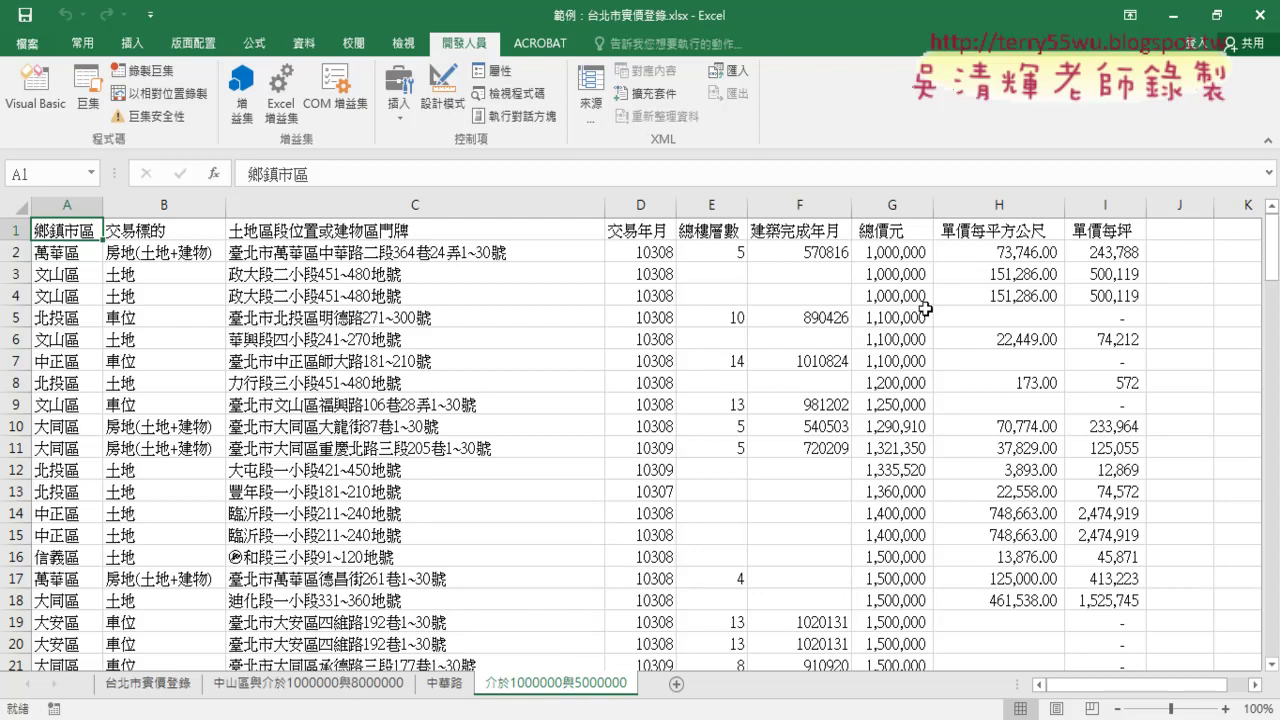
pyautogui.moveTo(904, 255); pyautogui.dragTo(165, 257)
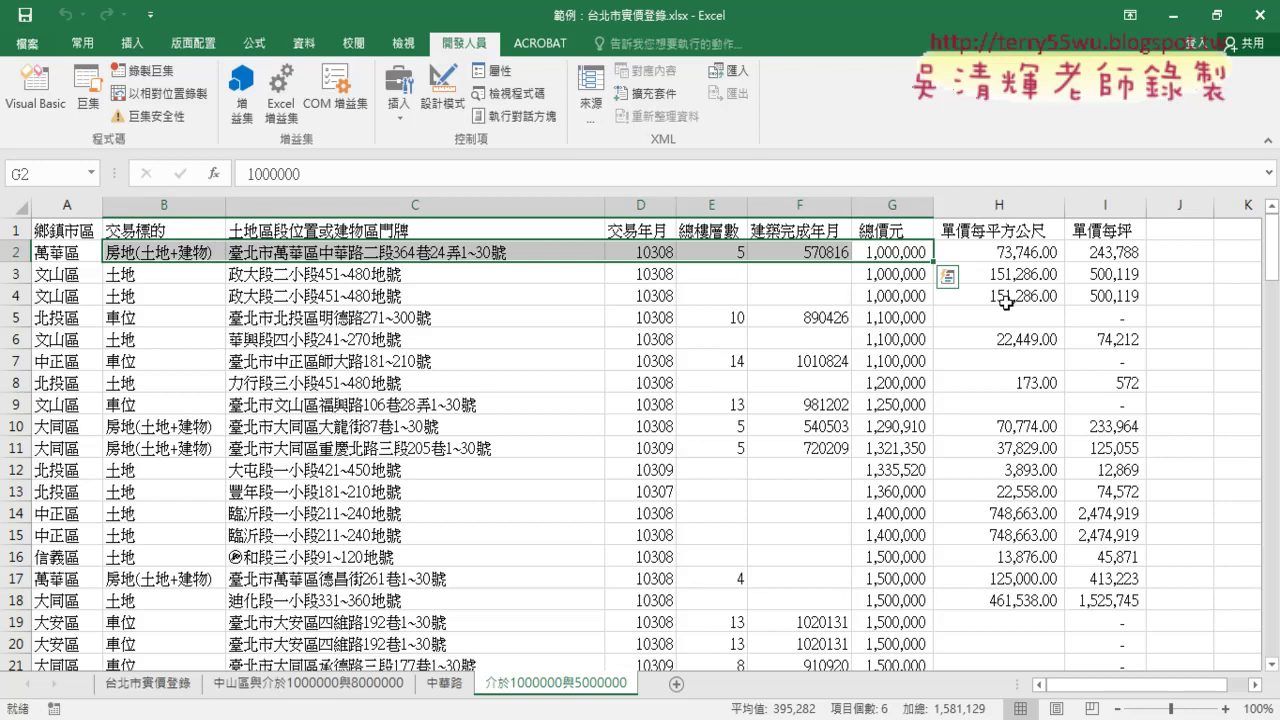
pyautogui.click(822, 252)
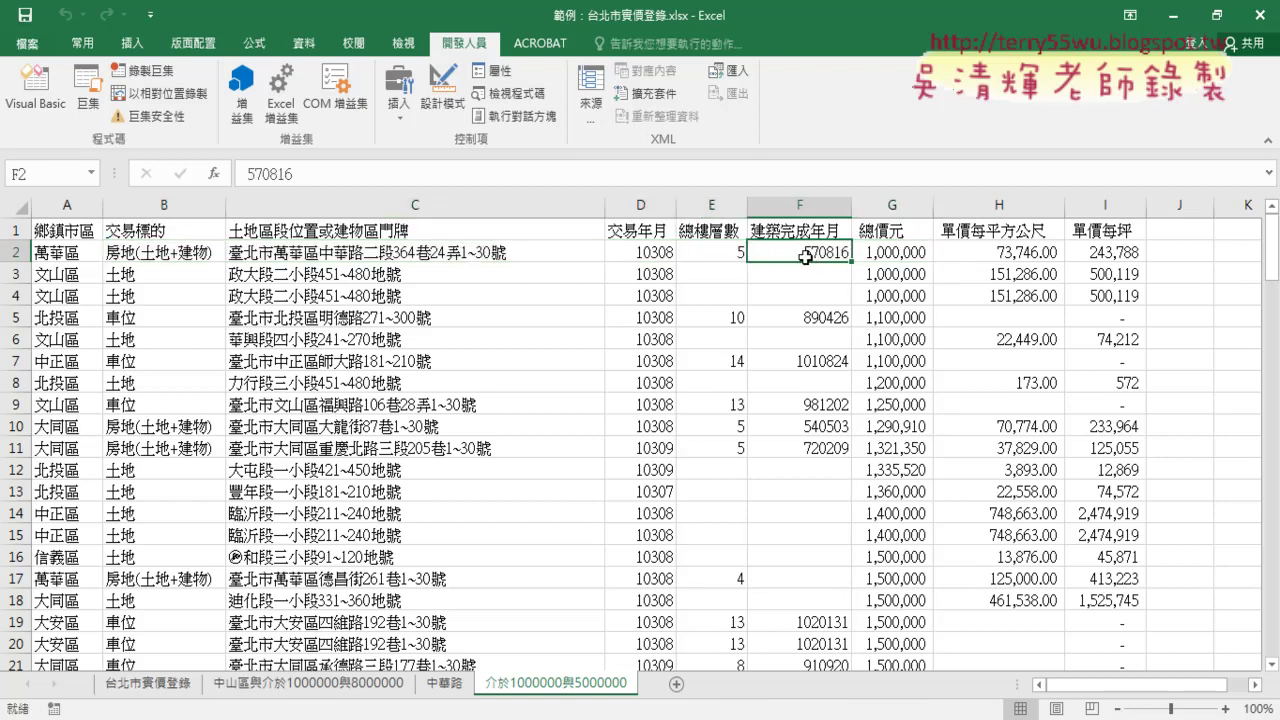
pyautogui.click(890, 253)
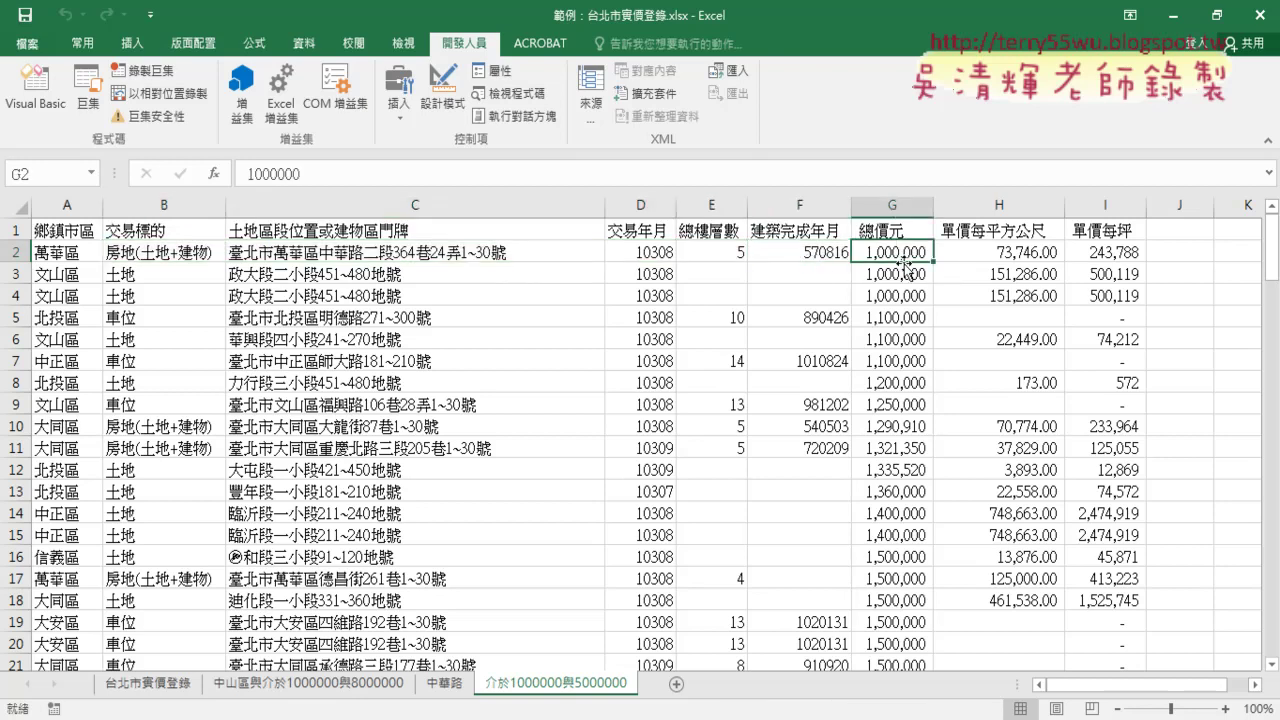
pyautogui.click(902, 278)
pyautogui.click(645, 253)
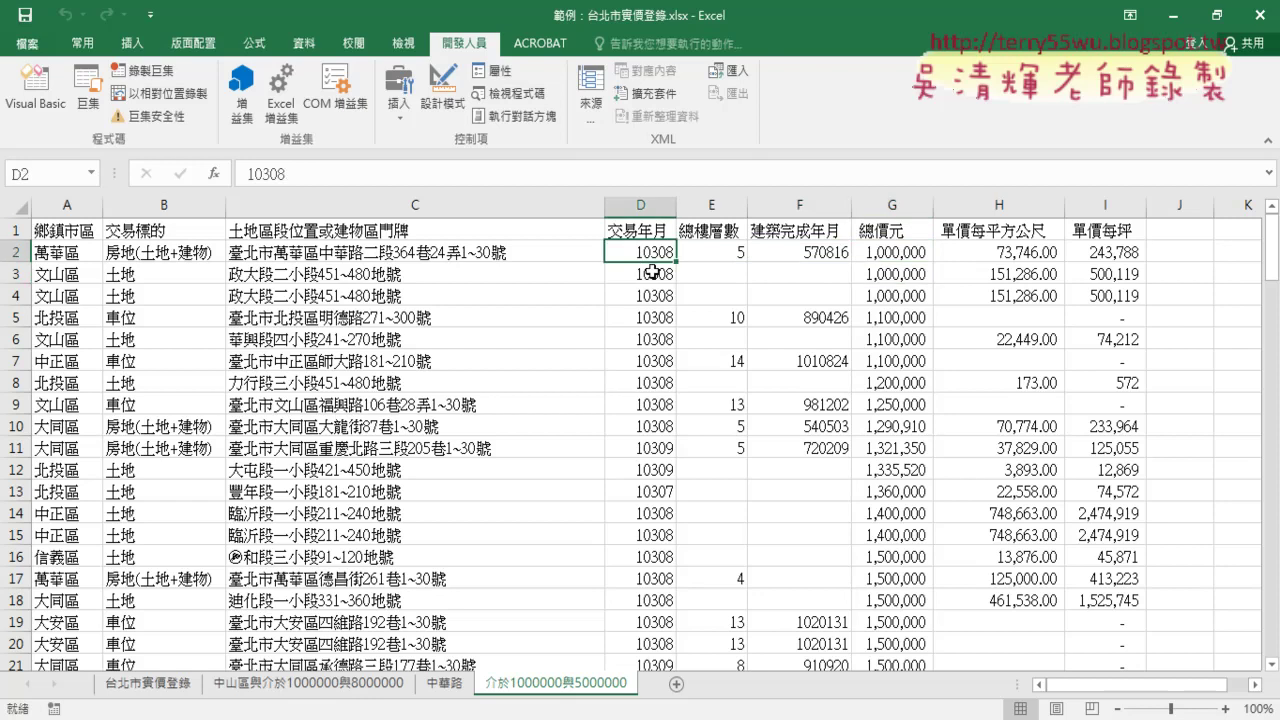
# Scroll through the 130 records, checking the 車位 entry in B5, then select the 交易標的 column B.
pyautogui.moveTo(288, 281); pyautogui.dragTo(316, 298)
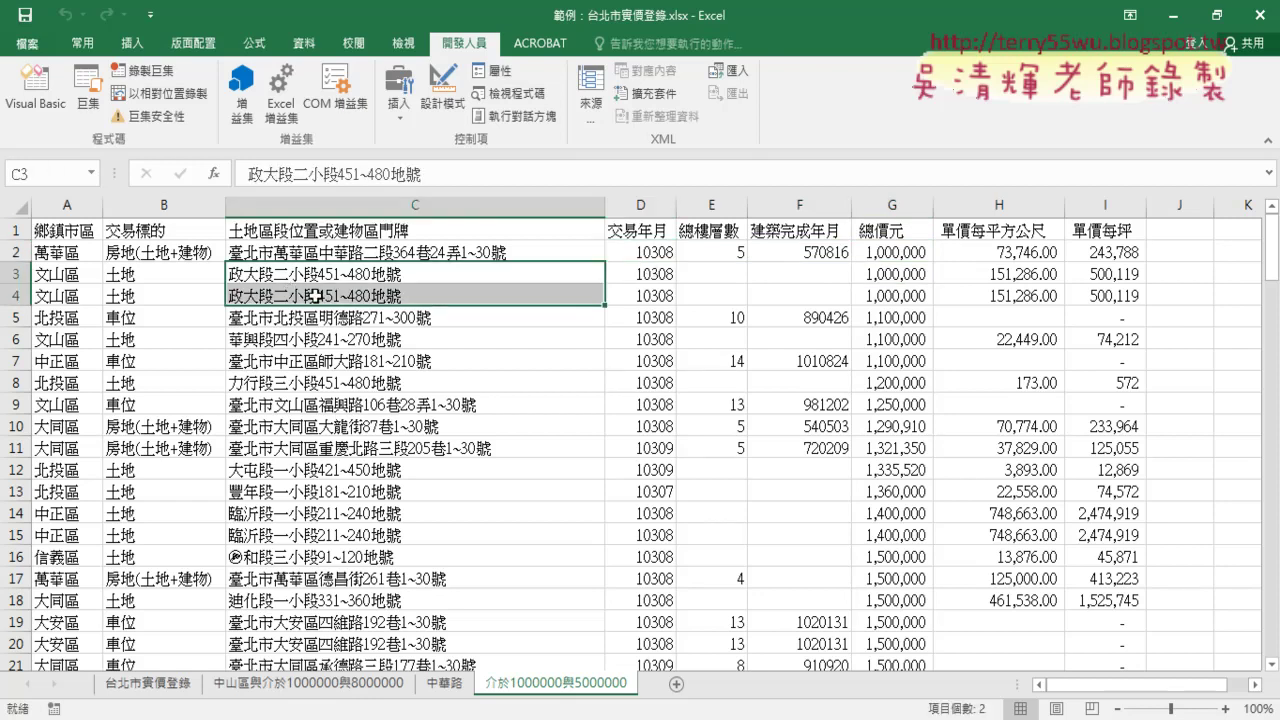
pyautogui.scroll(-2, 368, 418)
pyautogui.scroll(-1, 368, 418)
pyautogui.scroll(-1, 368, 418)
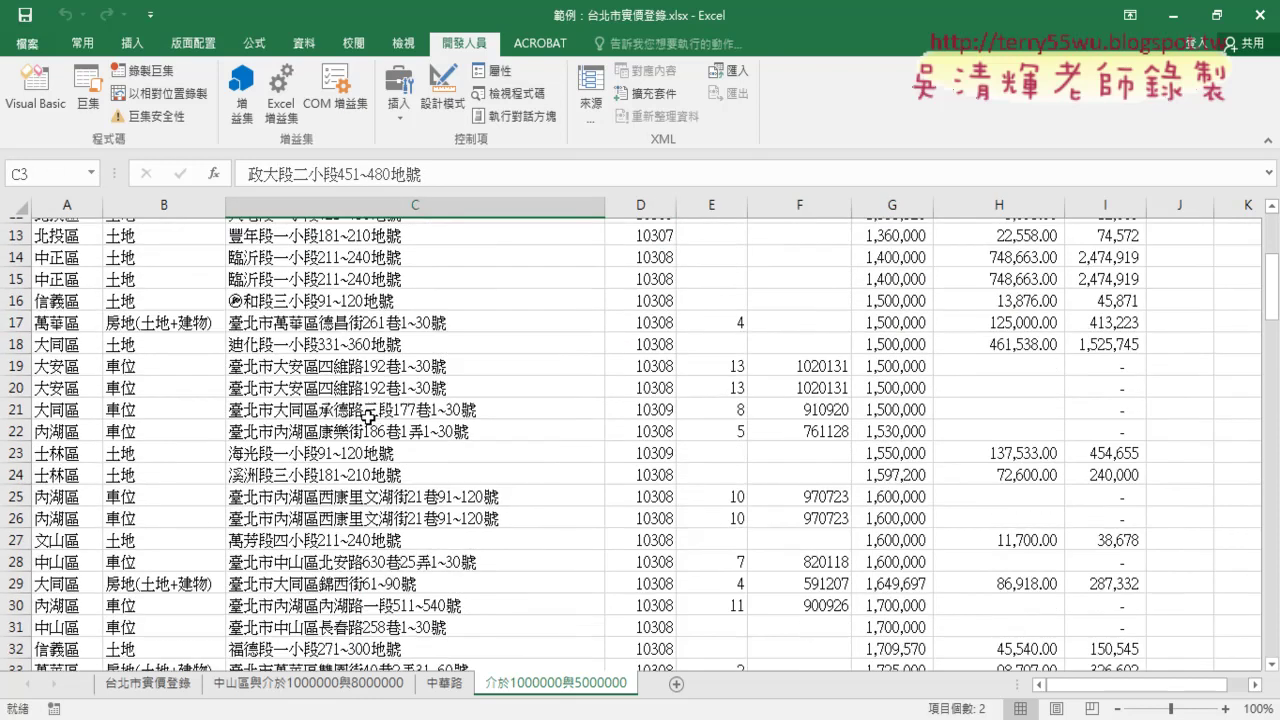
pyautogui.scroll(-1, 368, 418)
pyautogui.scroll(3, 368, 418)
pyautogui.scroll(2, 368, 418)
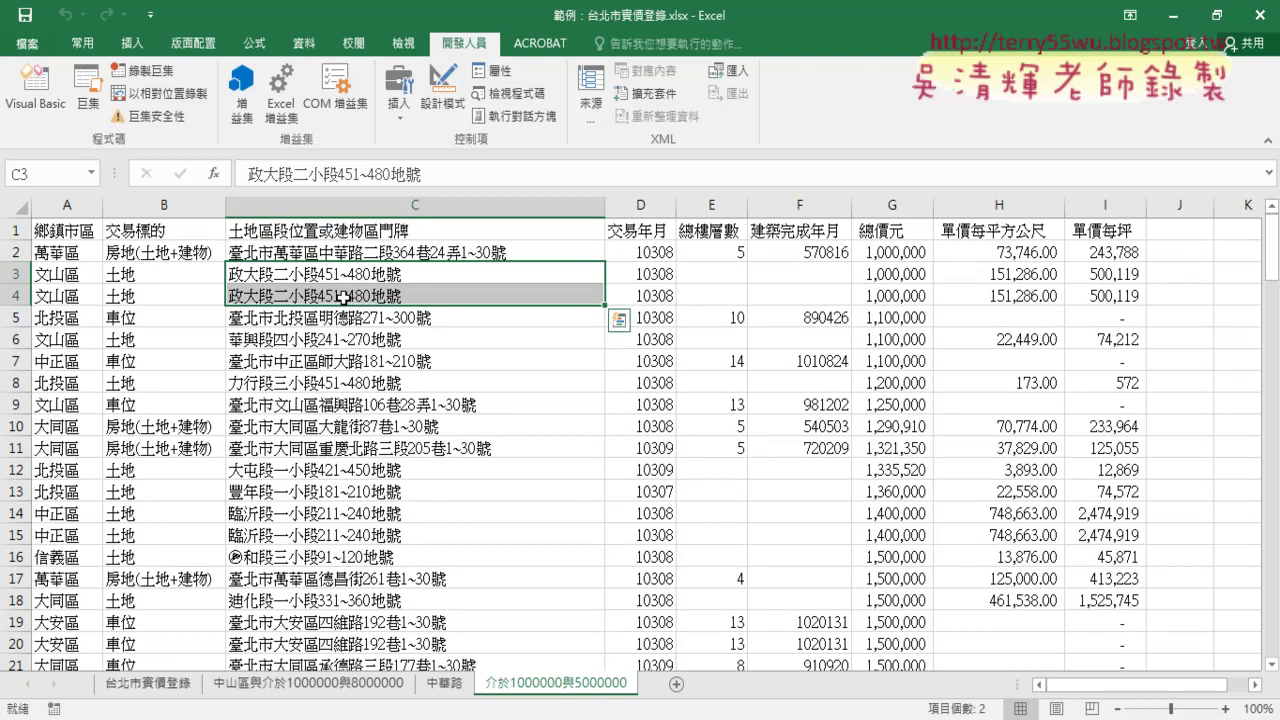
pyautogui.click(136, 320)
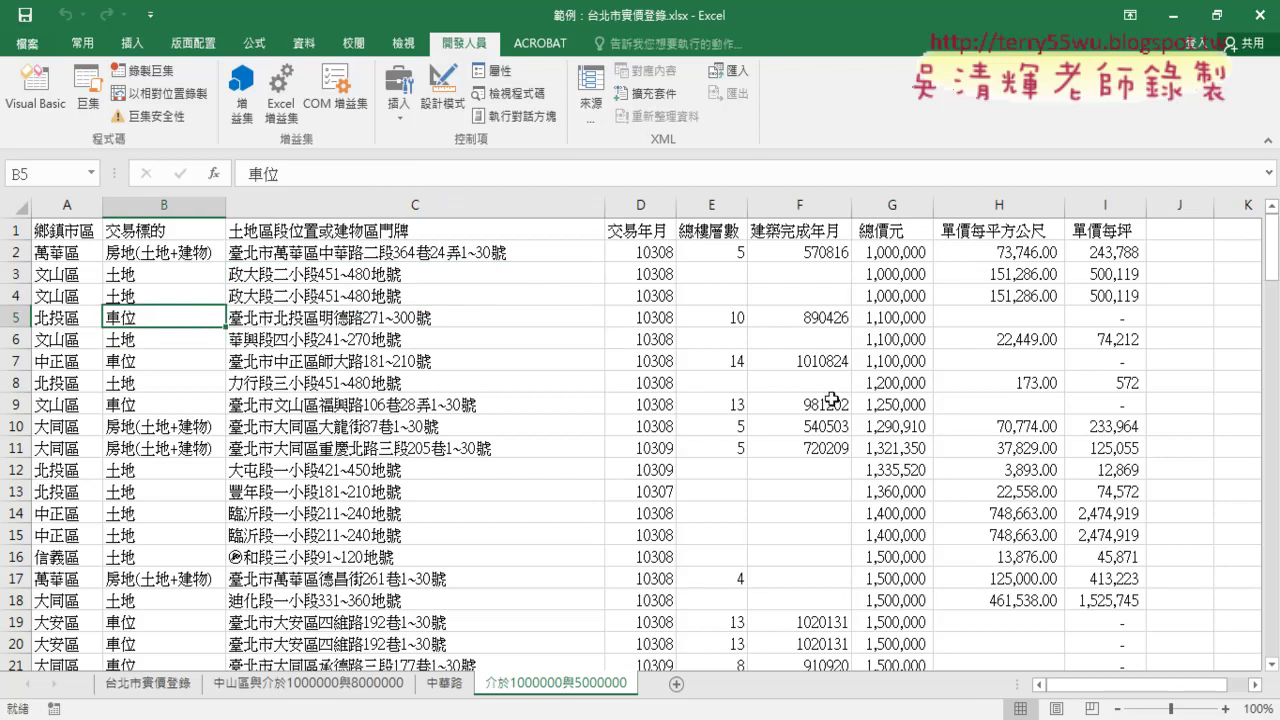
pyautogui.scroll(-5, 831, 400)
pyautogui.scroll(-4, 800, 450)
pyautogui.scroll(-4, 800, 452)
pyautogui.scroll(-4, 800, 452)
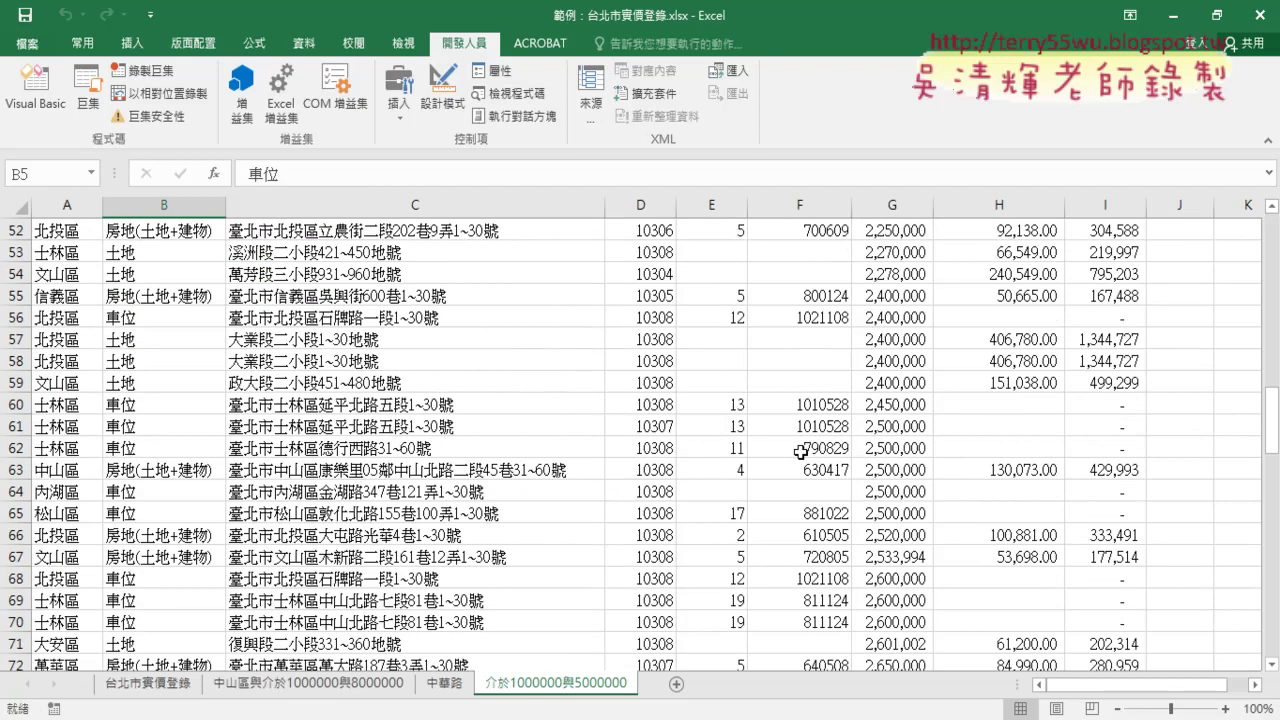
pyautogui.scroll(1, 800, 452)
pyautogui.scroll(8, 800, 460)
pyautogui.scroll(6, 749, 443)
pyautogui.scroll(2, 150, 235)
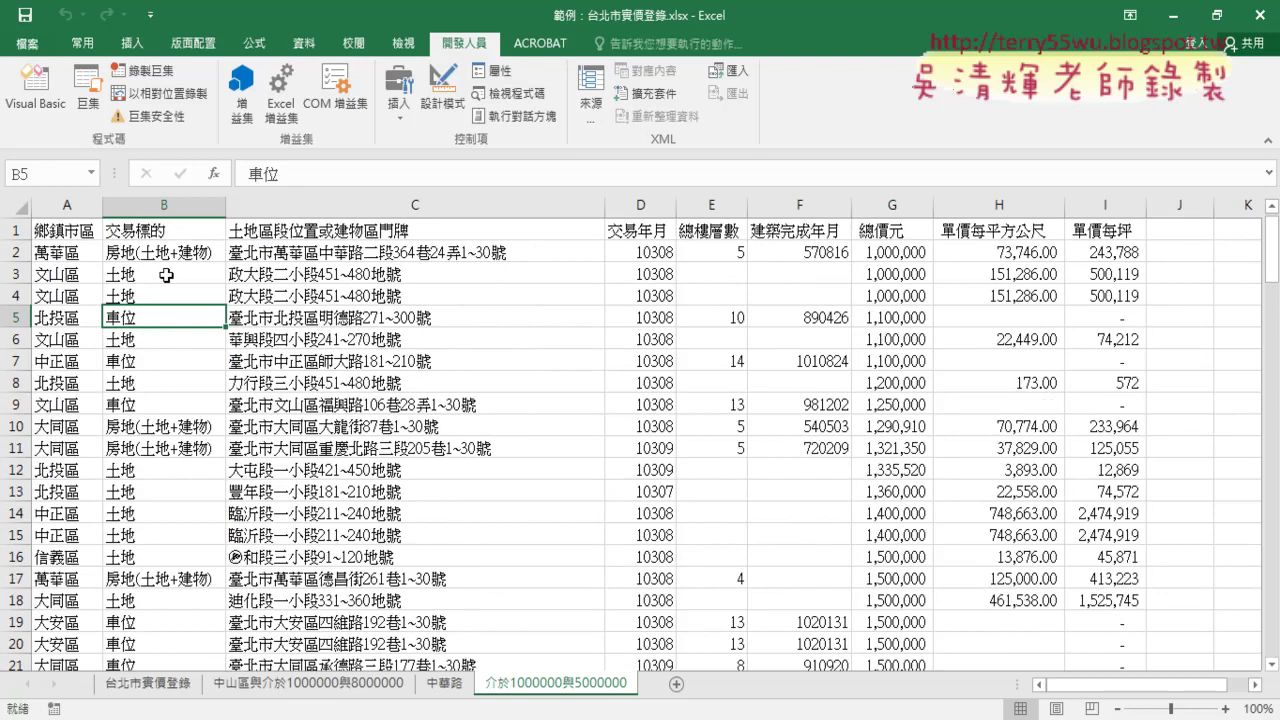
pyautogui.click(166, 205)
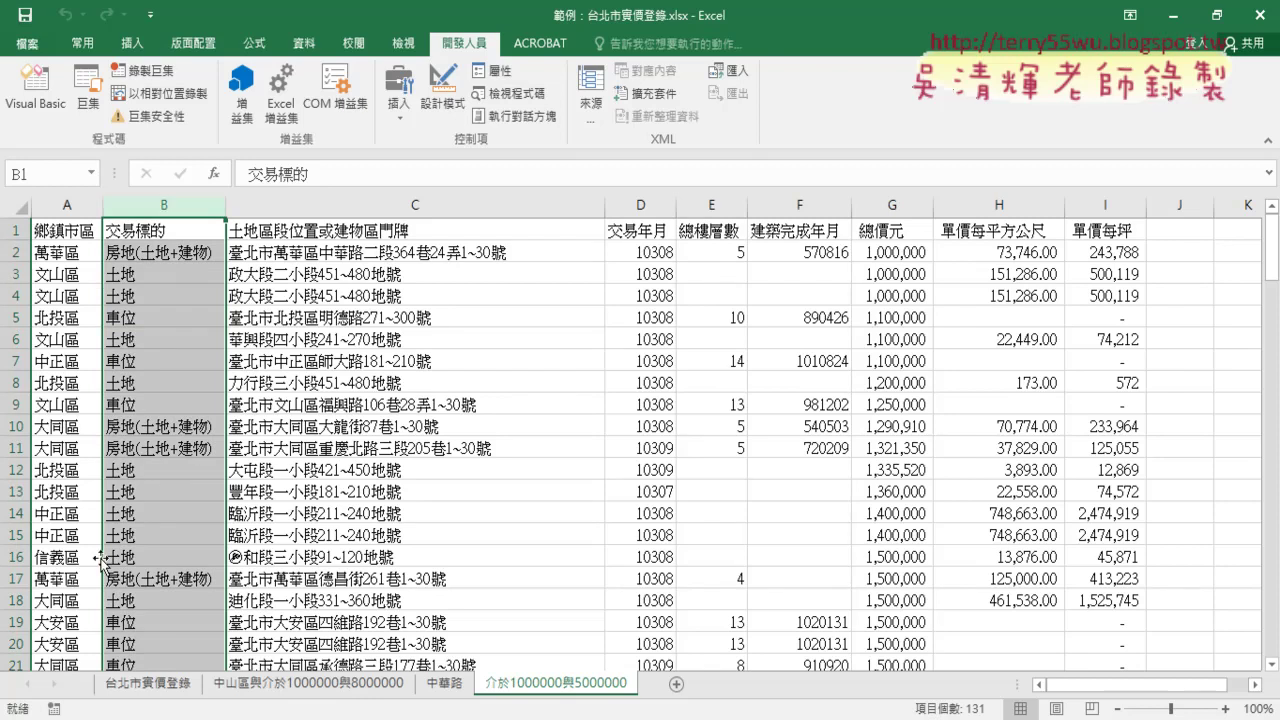
# Switch back to the 台北市實價登錄 source sheet.
pyautogui.click(145, 685)
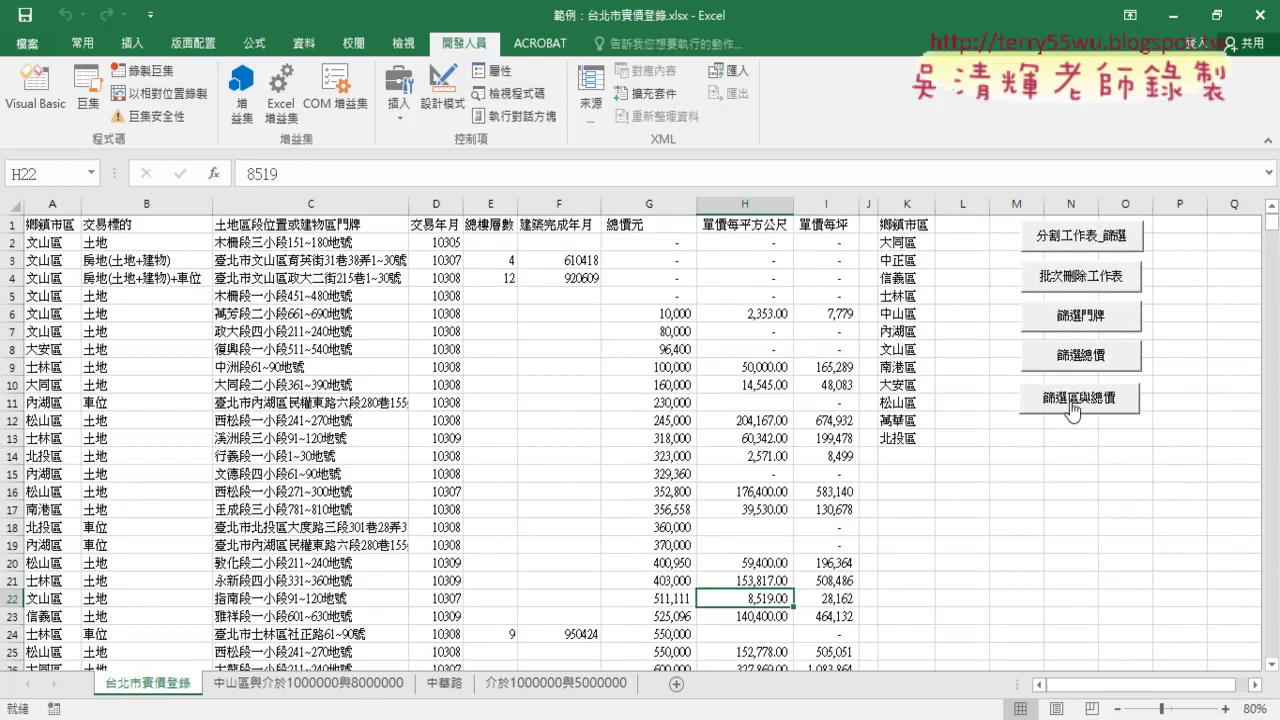